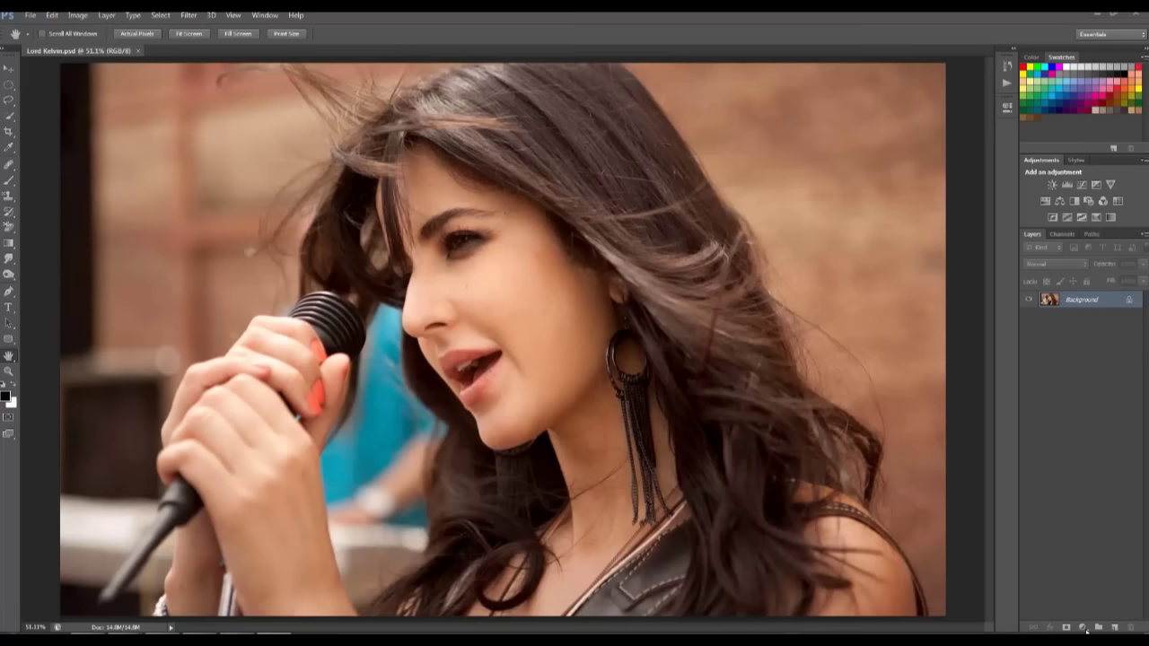
- Add a default Curves adjustment layer above the portrait's Background layer
left_click(1084, 628)
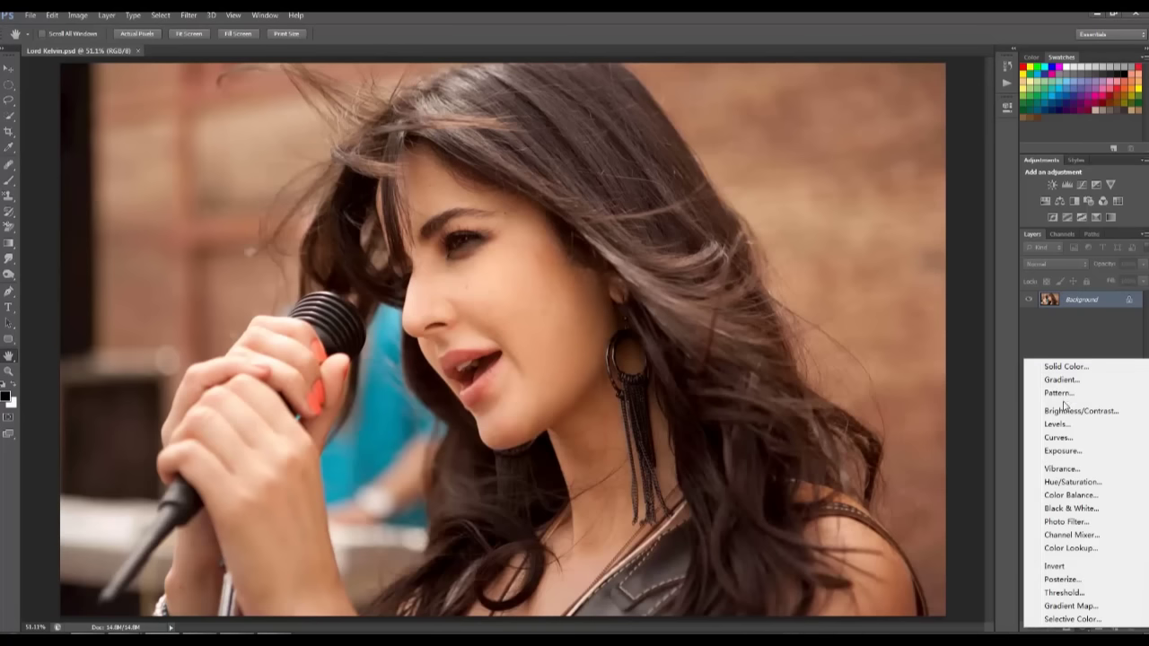
left_click(1057, 438)
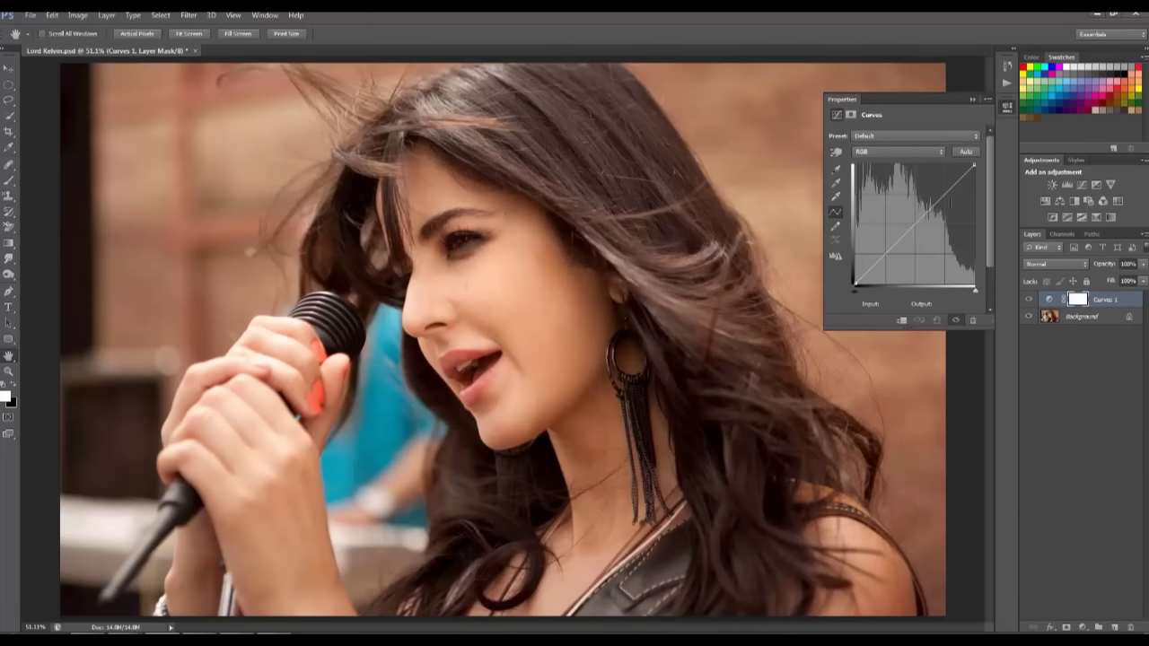
- On the Red channel, lift the shadows and add a raised upper-midtone point
left_click(917, 151)
left_click(878, 175)
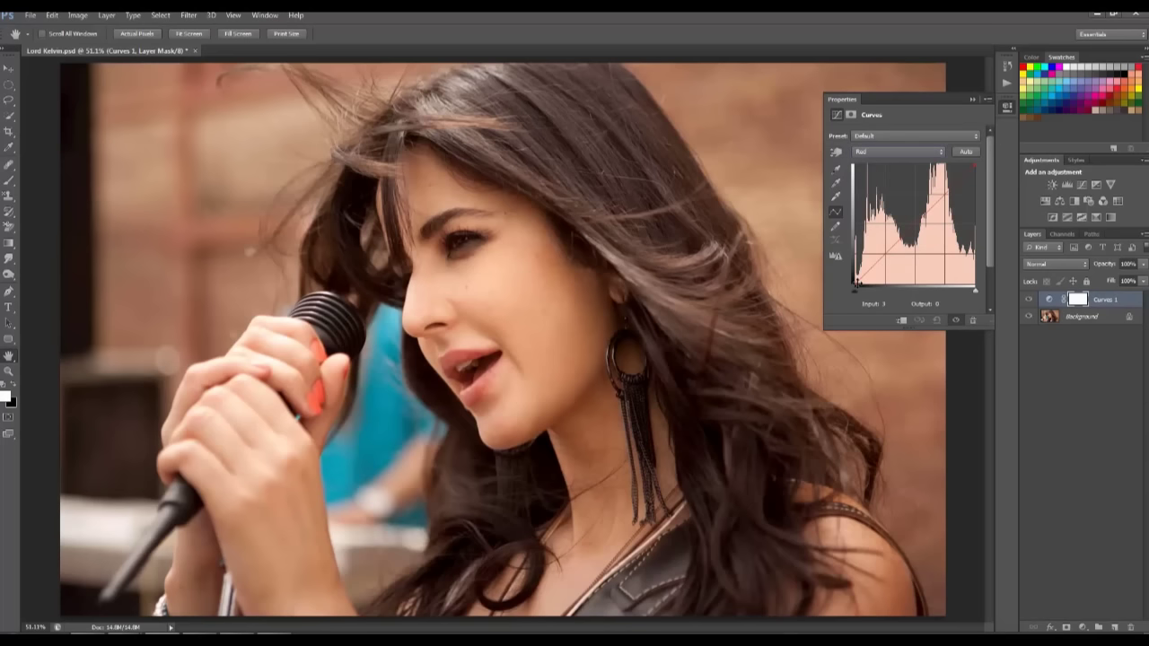
left_click_drag(855, 286, 853, 270)
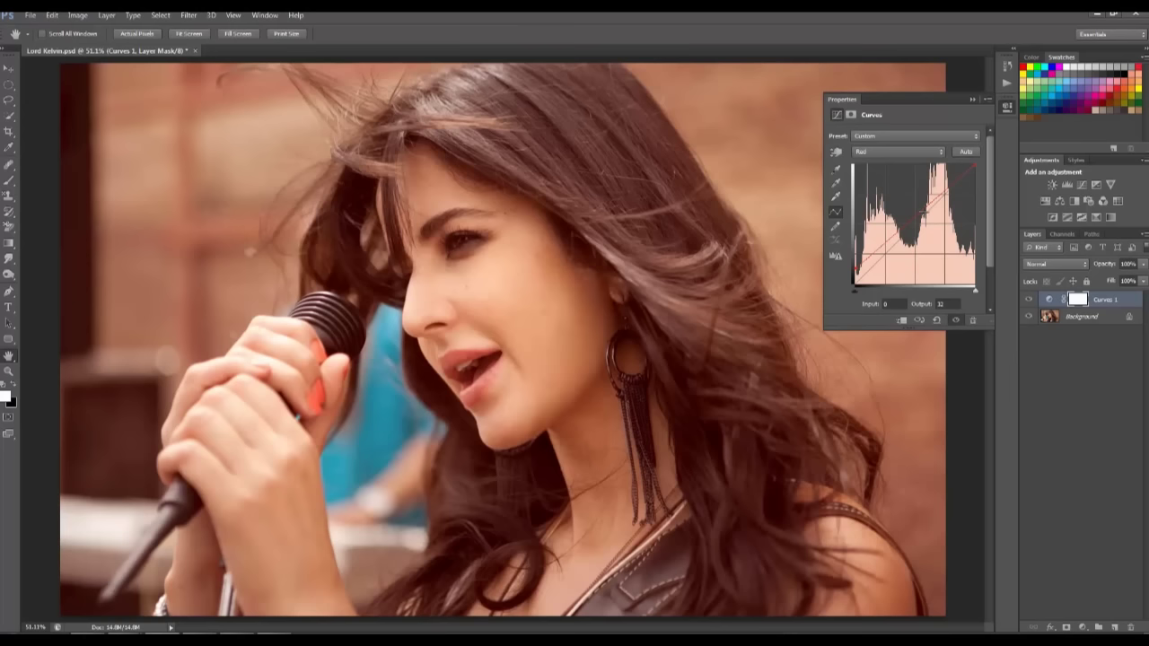
left_click(927, 208)
key("Up")
key("Up")
key("Up")
- Push the Red midtone point up to input 112, output 186 for strong warmth
left_click(912, 212)
left_click_drag(912, 212, 908, 209)
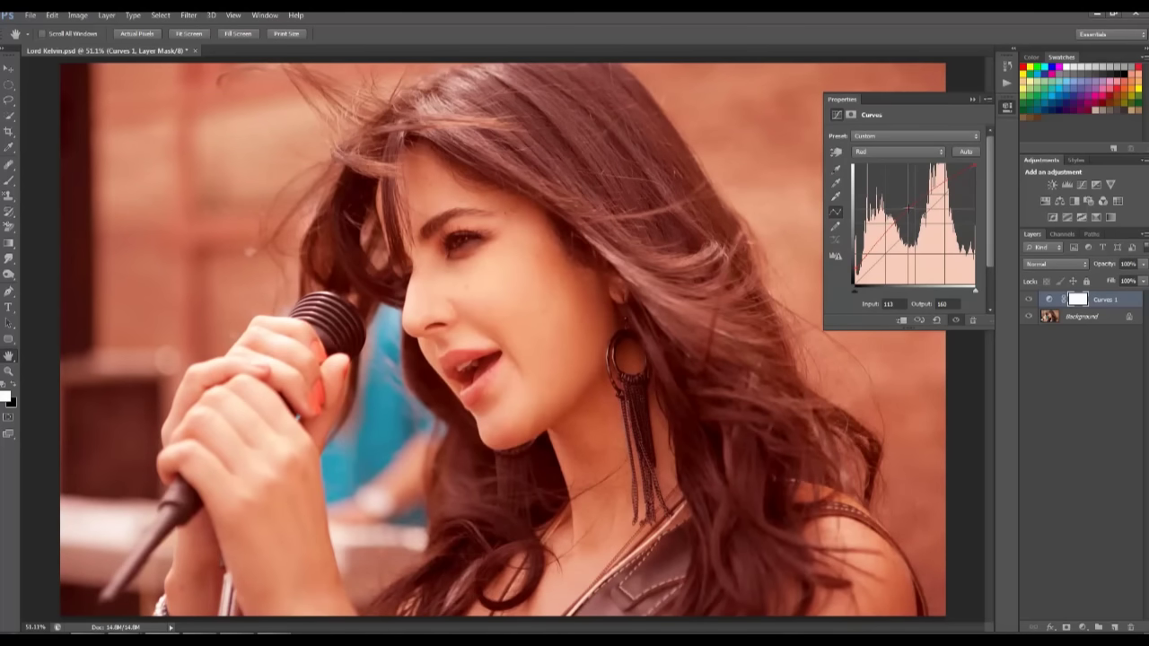
left_click_drag(908, 208, 908, 206)
left_click_drag(908, 205, 907, 199)
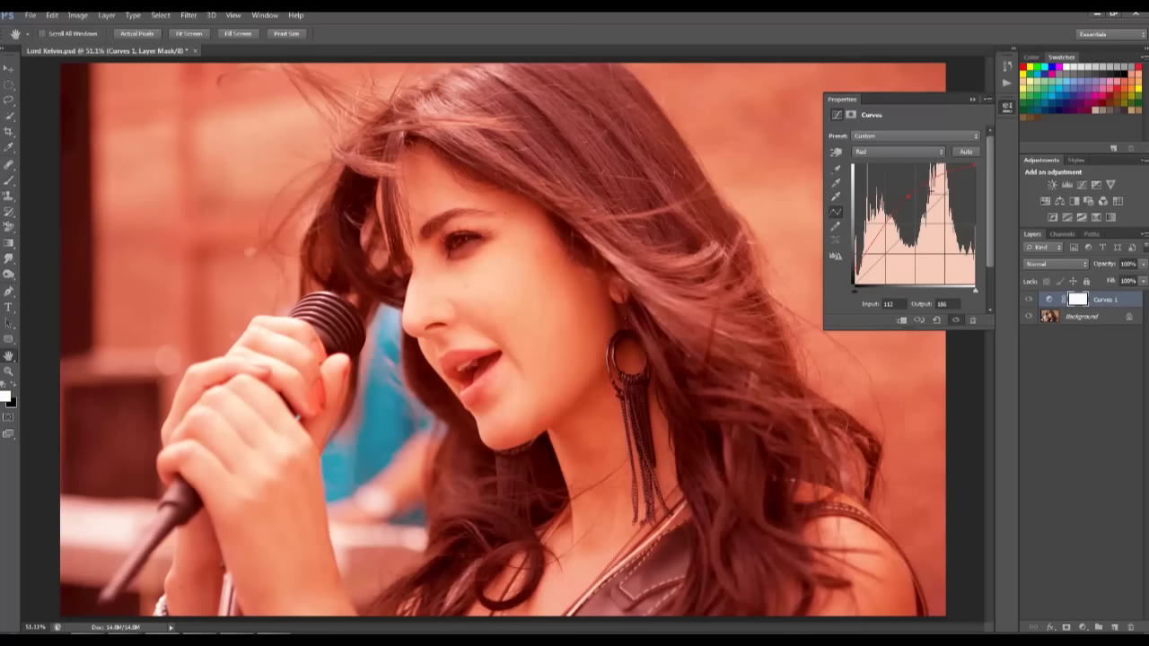
left_click(895, 152)
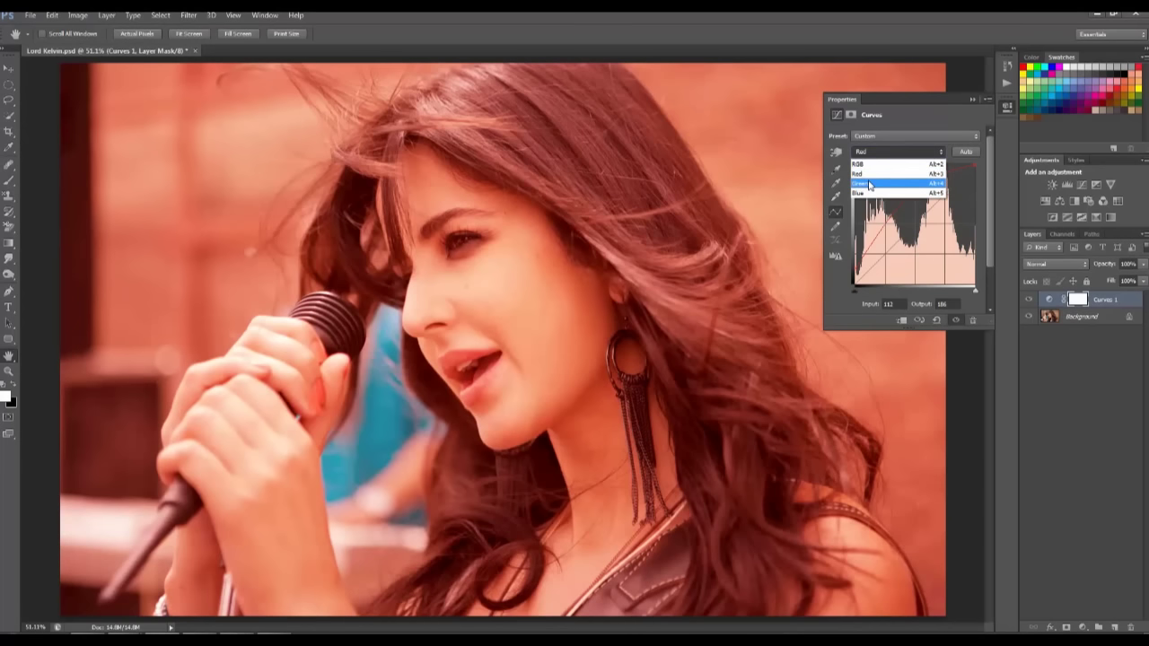
- On the Green channel, raise the black point to about 21 and set a midpoint at 102→127
left_click(888, 183)
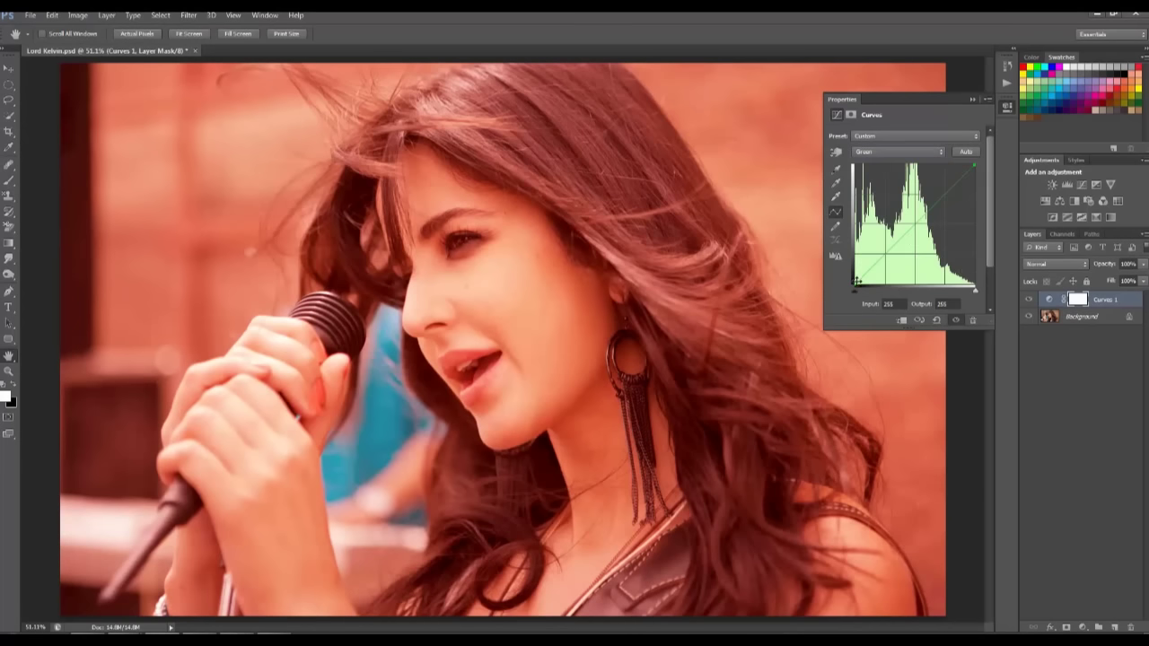
left_click_drag(857, 281, 854, 274)
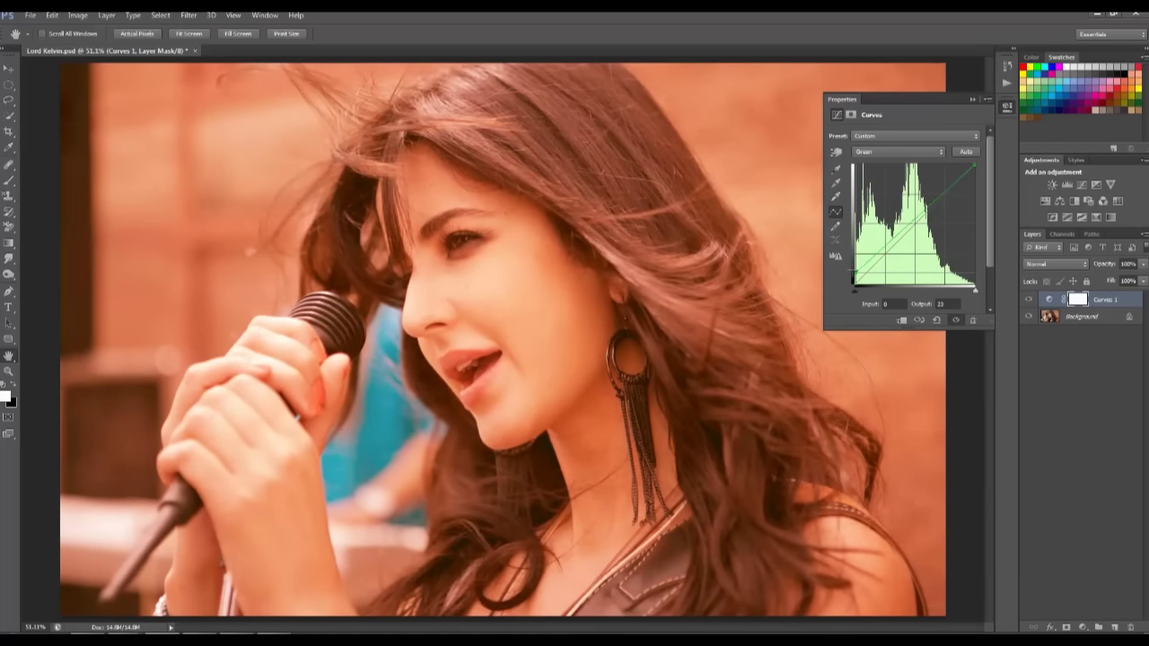
left_click_drag(854, 274, 854, 276)
left_click(915, 219)
left_click_drag(914, 219, 902, 207)
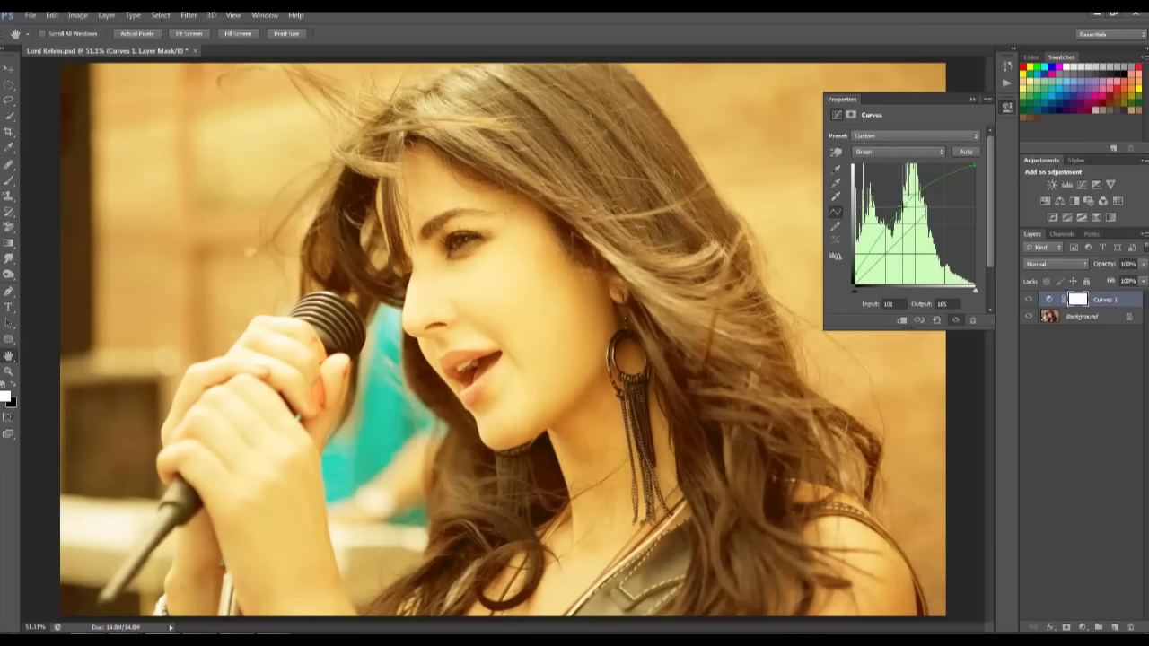
left_click_drag(901, 207, 902, 226)
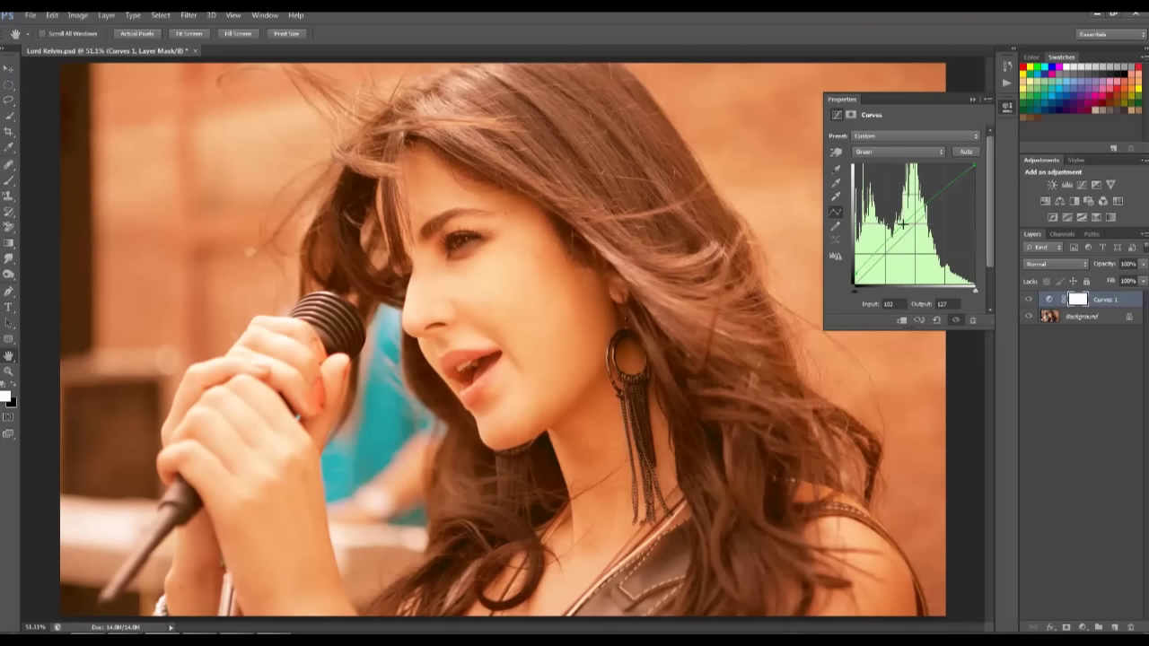
- On the Blue channel, lift the shadows for a faded purple tint
left_click(894, 153)
left_click(869, 194)
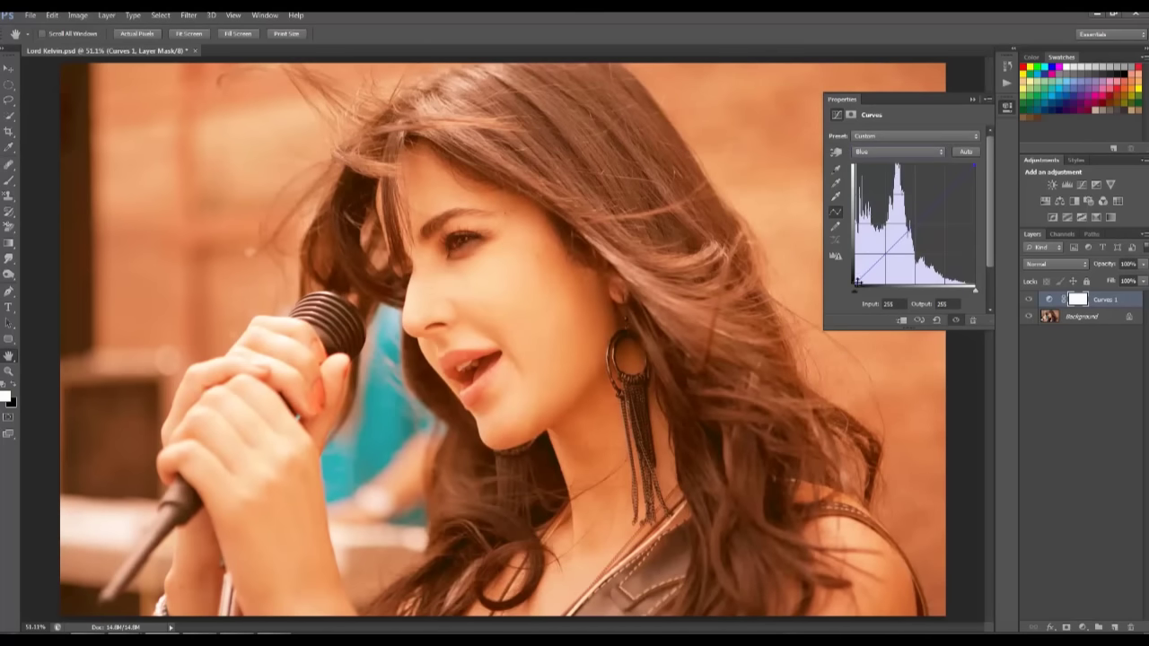
left_click_drag(856, 280, 843, 236)
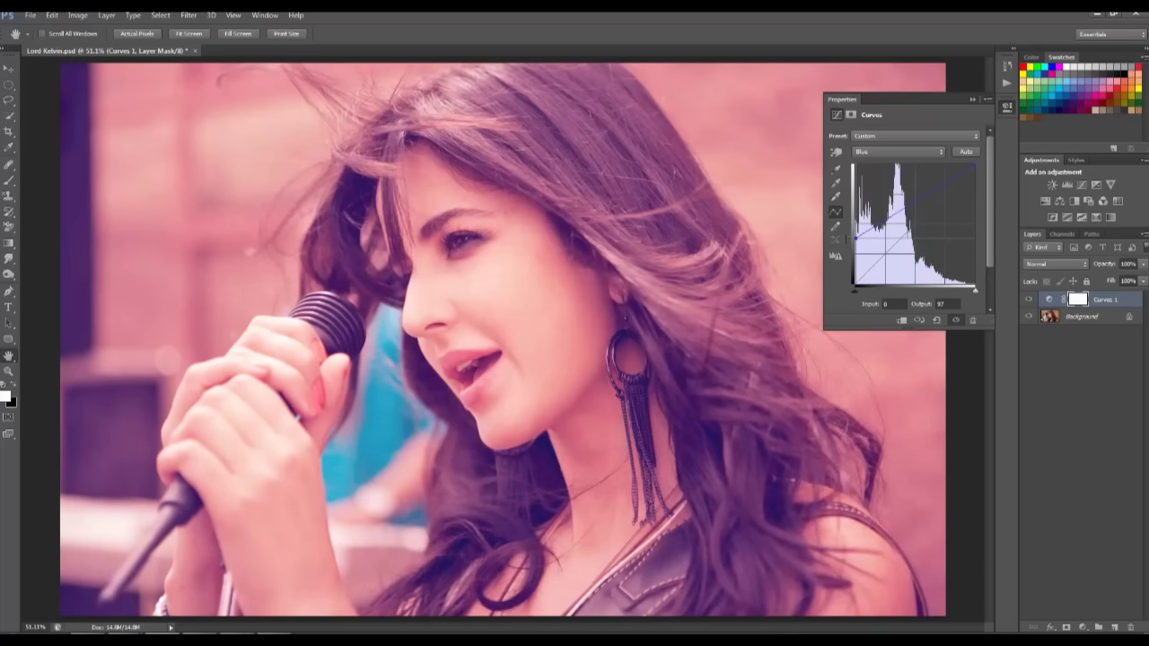
left_click_drag(844, 237, 845, 241)
left_click_drag(846, 237, 847, 238)
left_click_drag(846, 238, 854, 239)
- Lower the Blue highlights and set the Blue midtone point at input 117, output 117
left_click_drag(978, 168, 975, 177)
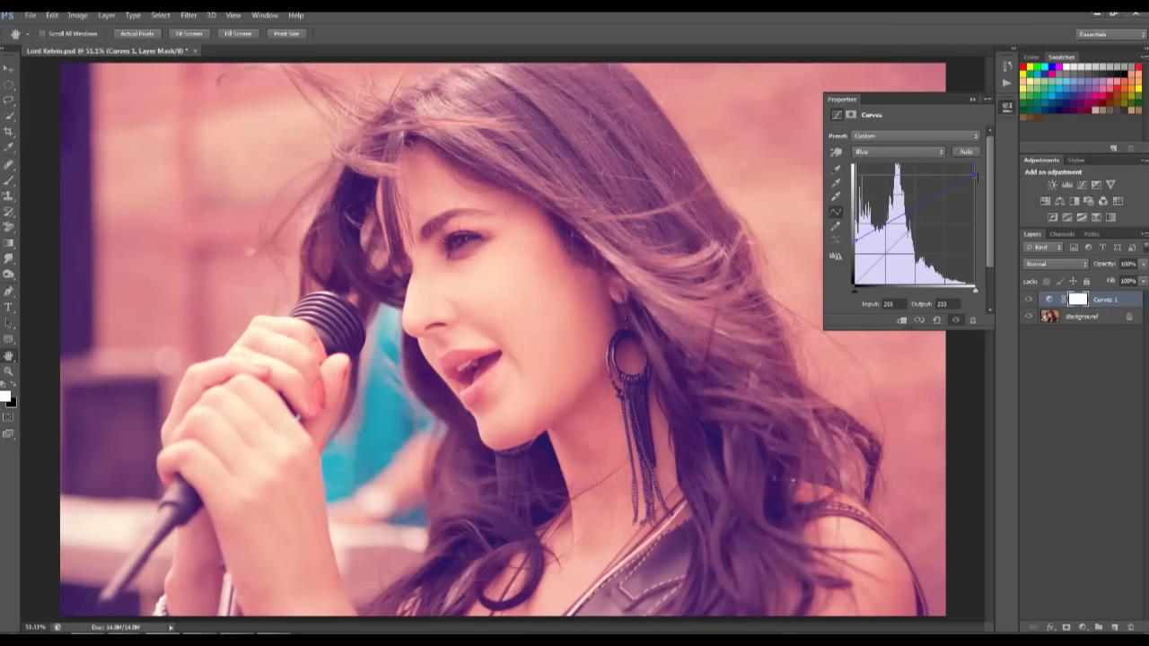
left_click_drag(974, 175, 974, 187)
mouse_move(975, 187)
left_mouse_down()
mouse_move(976, 200)
mouse_move(913, 224)
left_mouse_up()
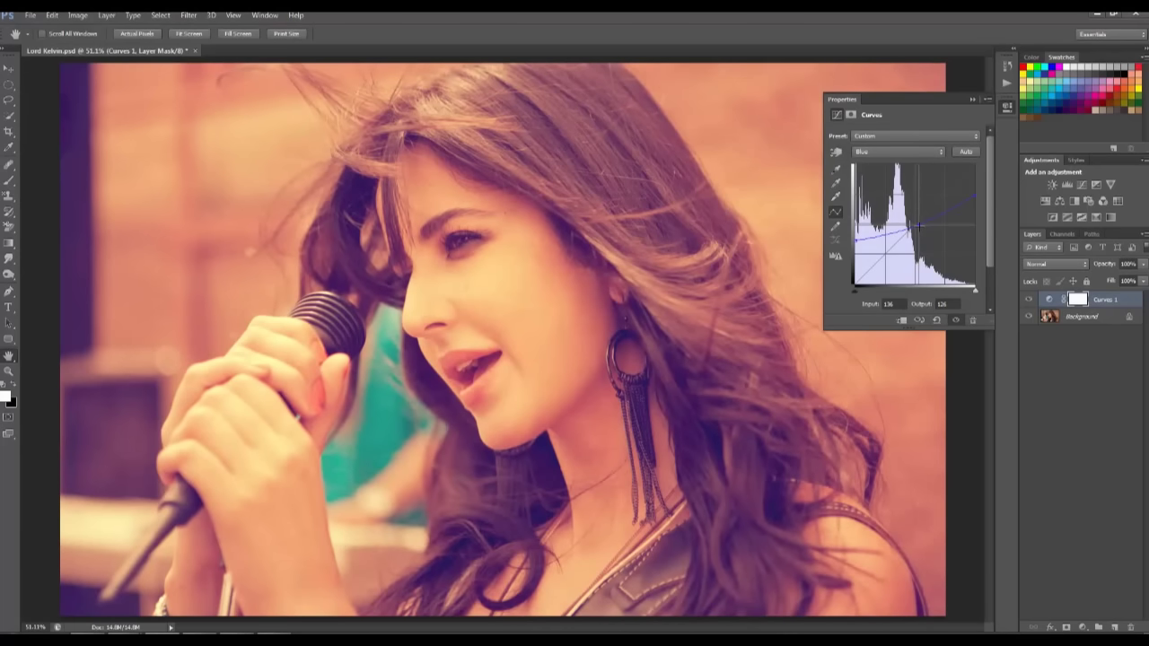
left_click_drag(918, 226, 909, 234)
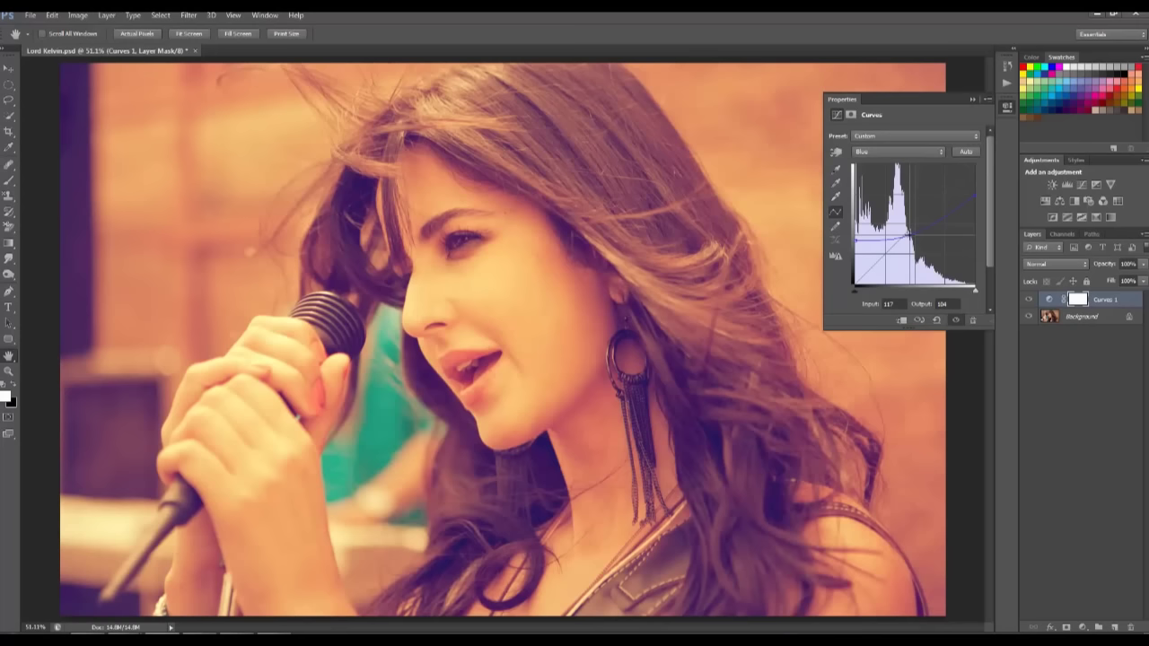
key("Up")
key("Up")
key("Up")
key("Up")
key("Up")
key("Up")
key("Up")
key("Up")
key("Up")
key("Up")
- Add a Gradient Fill layer using the Foreground to Transparent (black-to-transparent) gradient
left_click(969, 100)
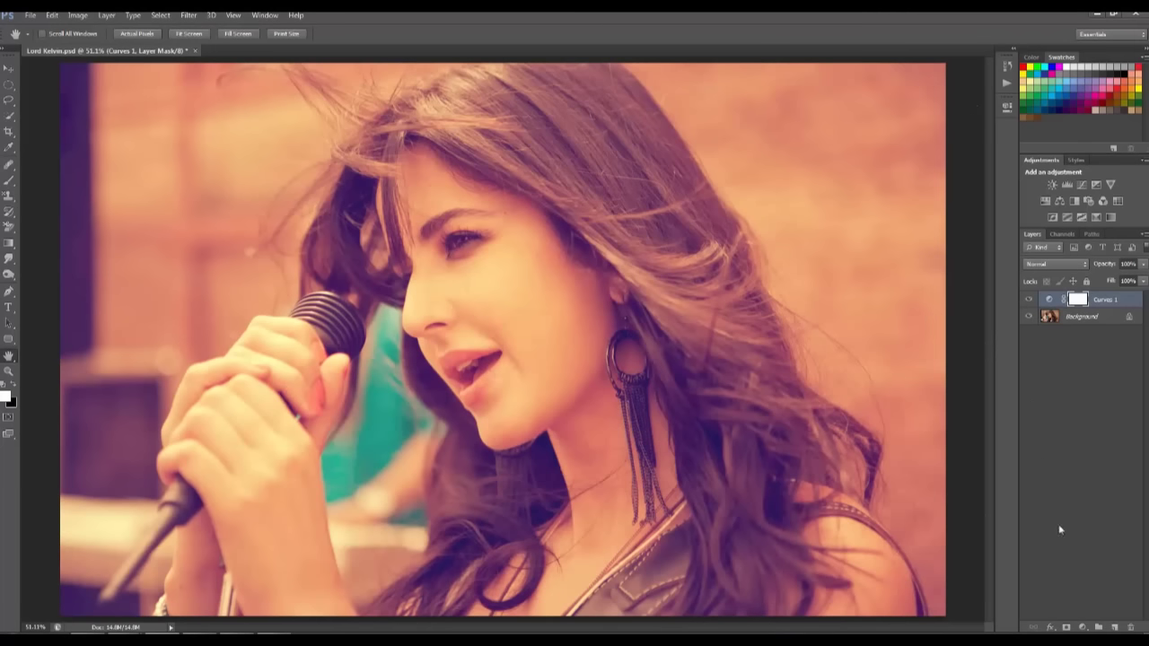
left_click(1082, 626)
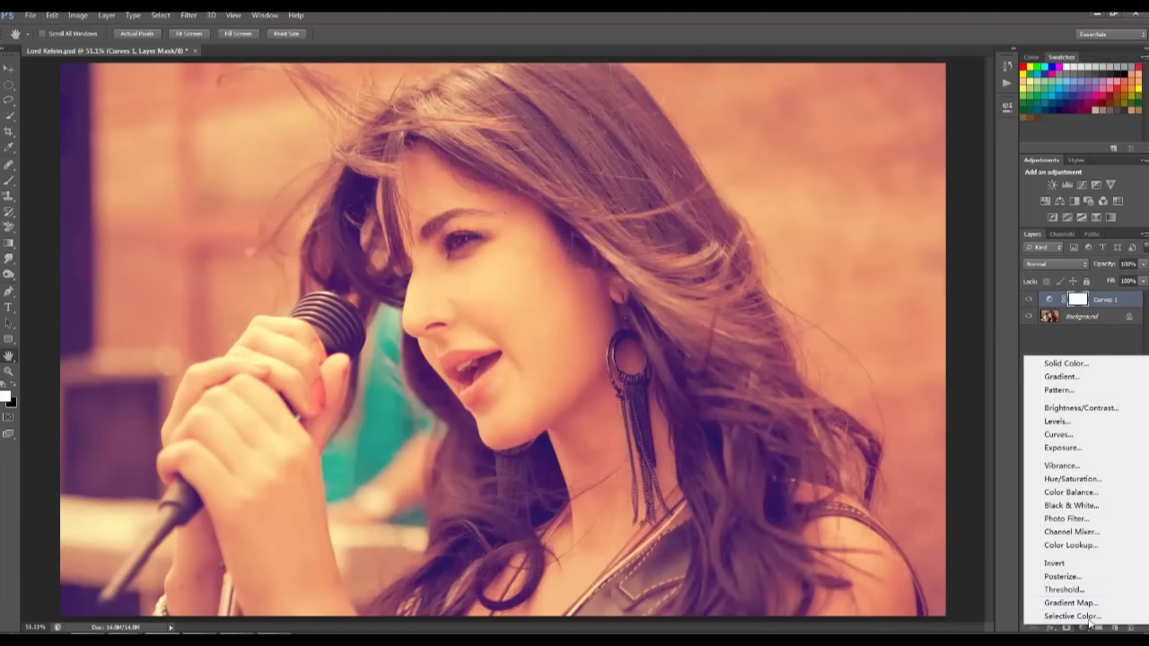
left_click(1059, 377)
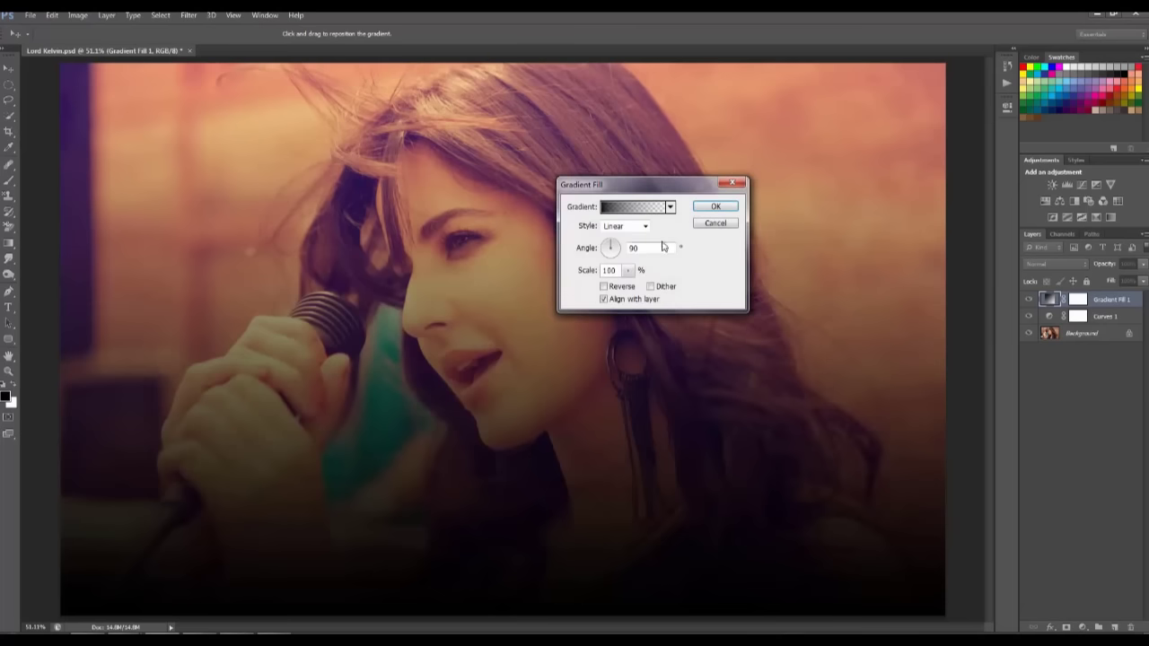
left_click(665, 208)
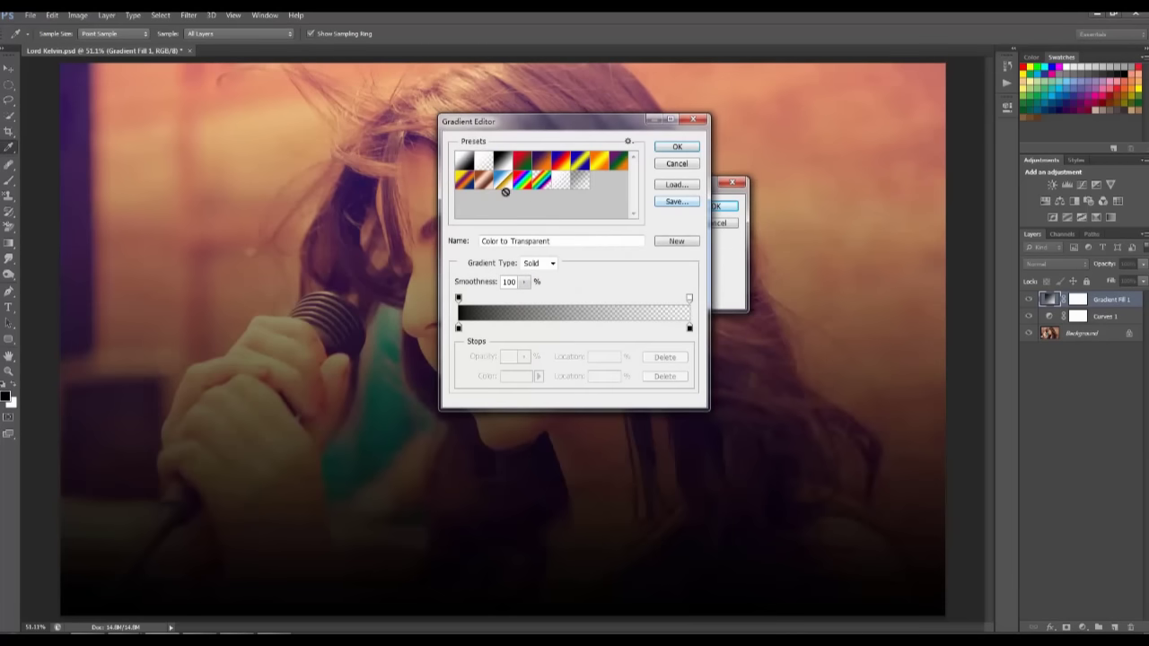
left_click(485, 165)
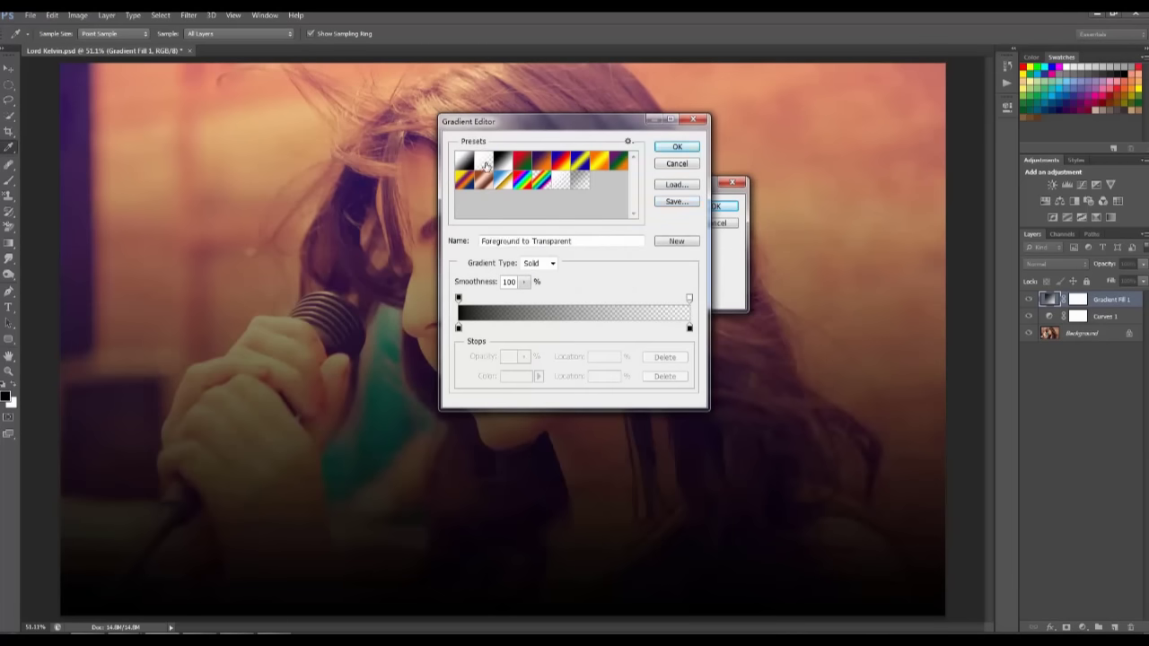
left_click(677, 148)
- Make the gradient Radial and reversed at 90° with 209% scale, and apply it
left_click(645, 226)
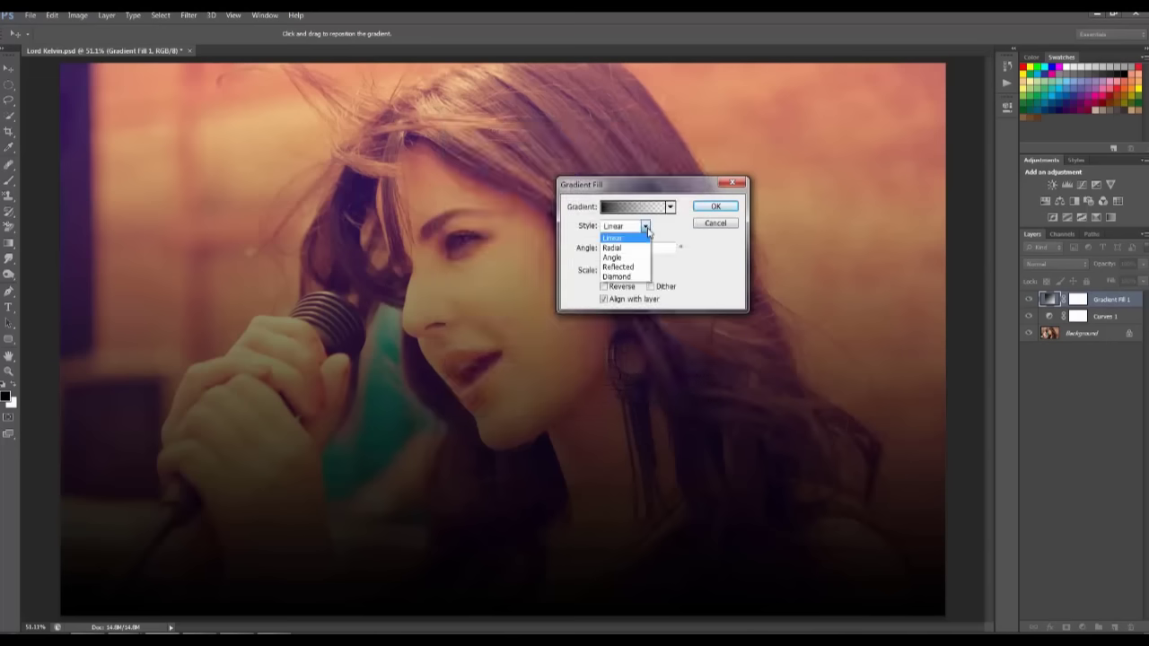
left_click(618, 251)
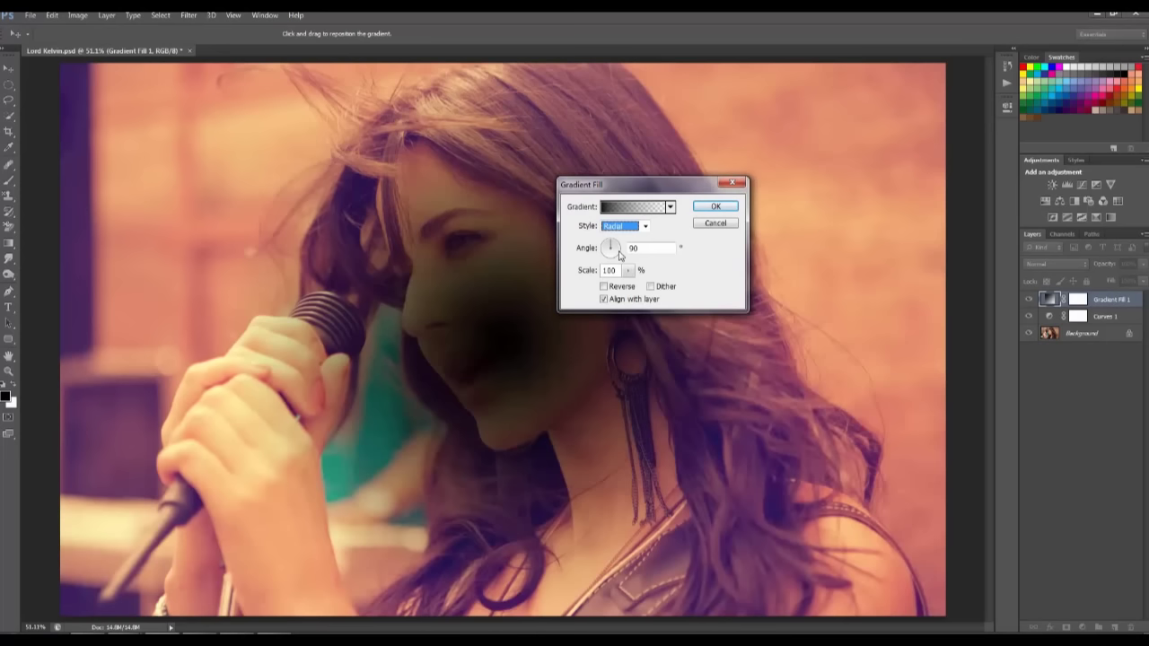
left_click(603, 285)
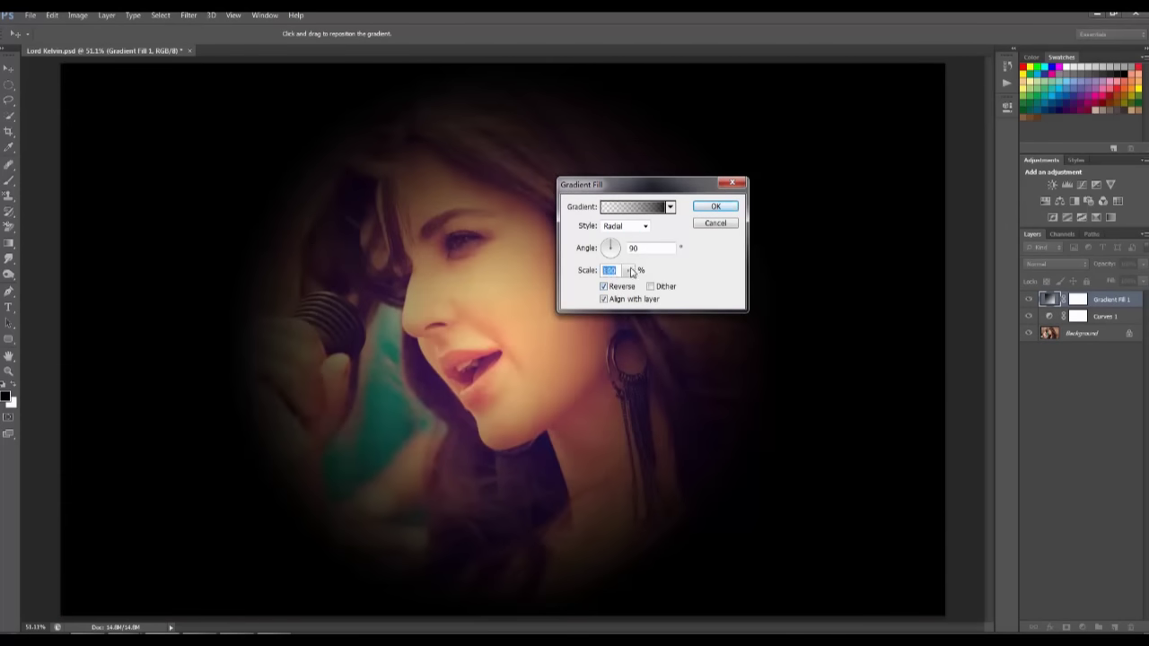
left_click(628, 270)
left_click_drag(628, 273, 635, 284)
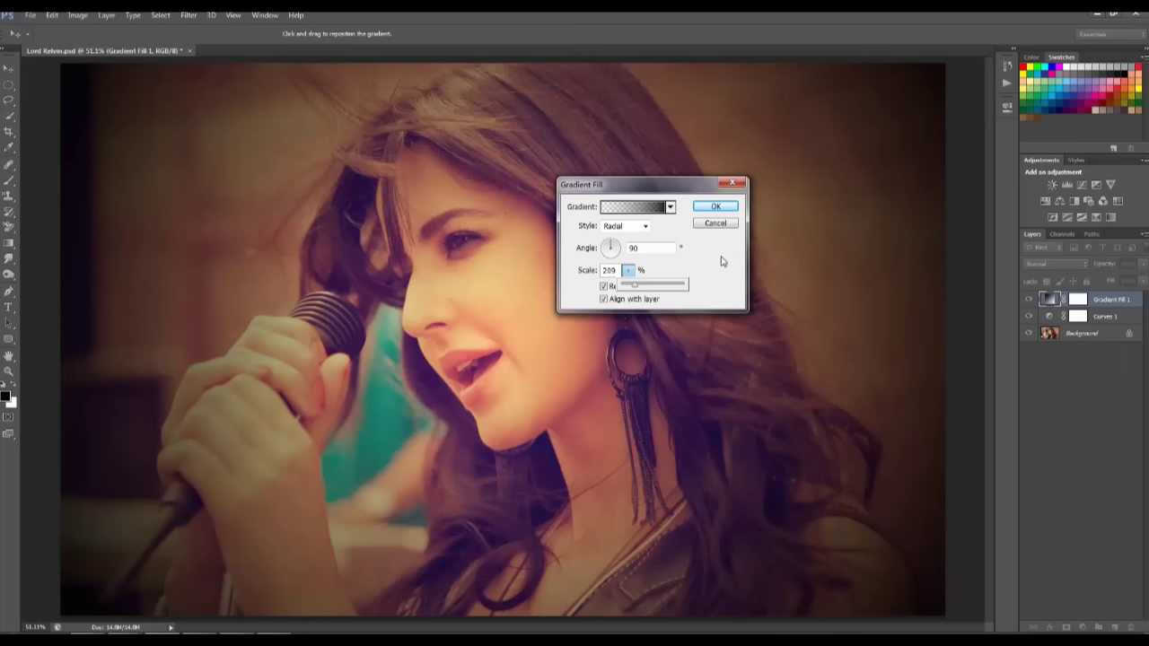
left_click(705, 210)
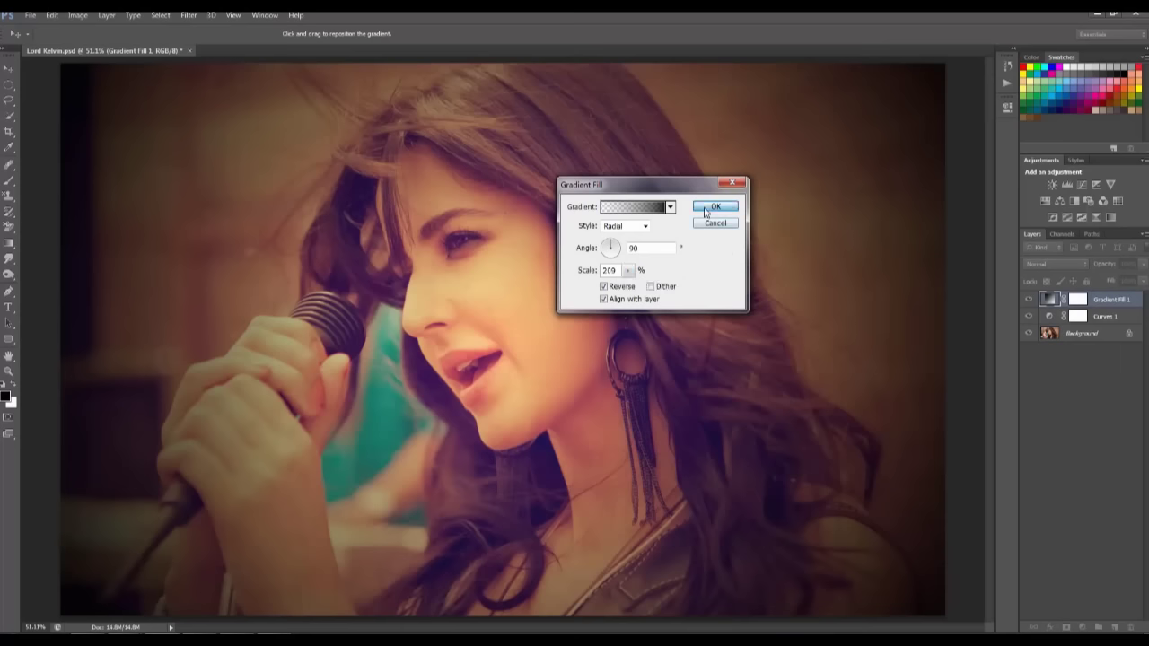
left_click(1049, 266)
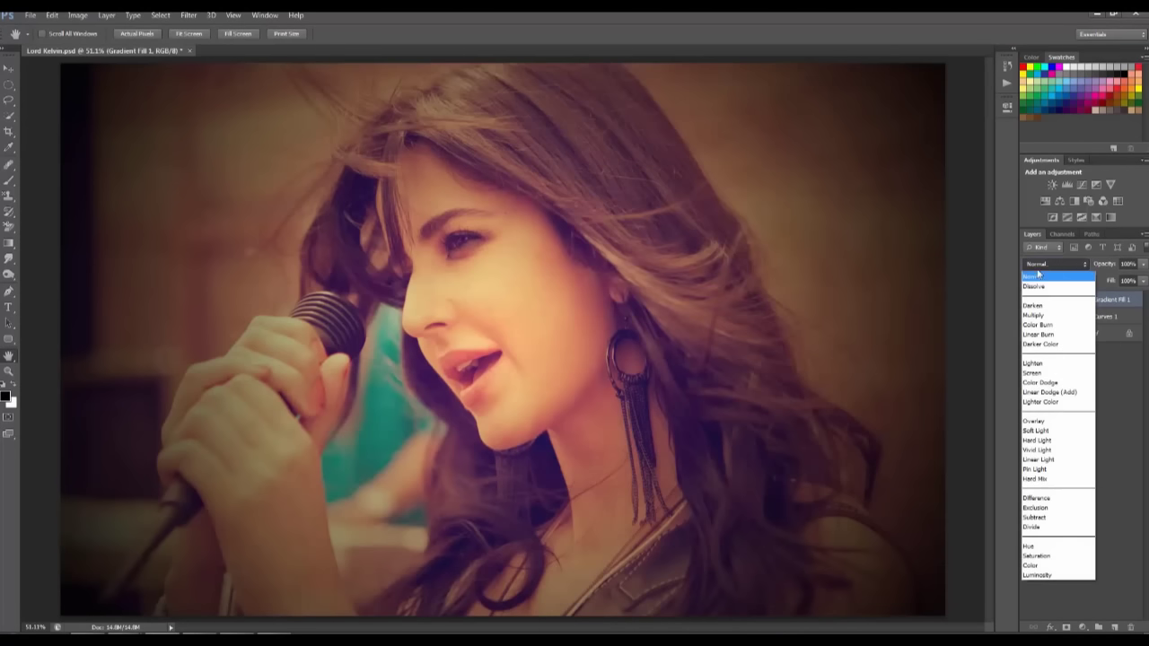
- Set the vignette layer to Soft Light blend mode at 51% opacity
left_click(1043, 432)
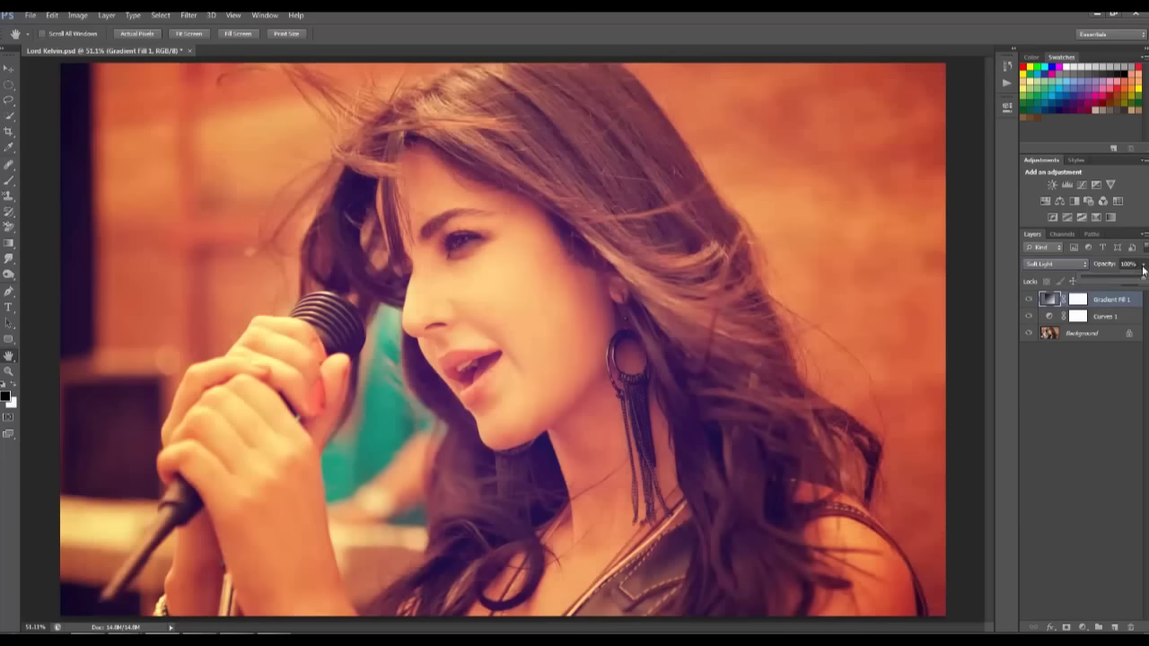
left_click_drag(1143, 269, 1113, 283)
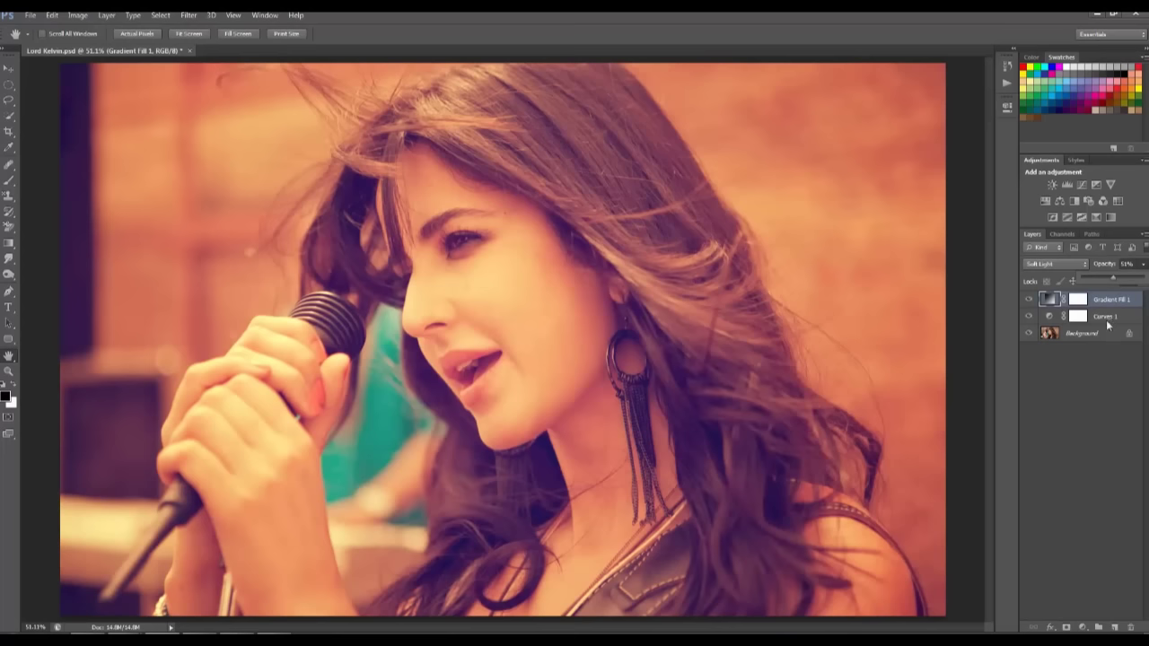
left_click(1107, 312)
- Group Curves 1 and Gradient Fill 1 into Group 1, then toggle its visibility for before/after
left_click(1106, 318)
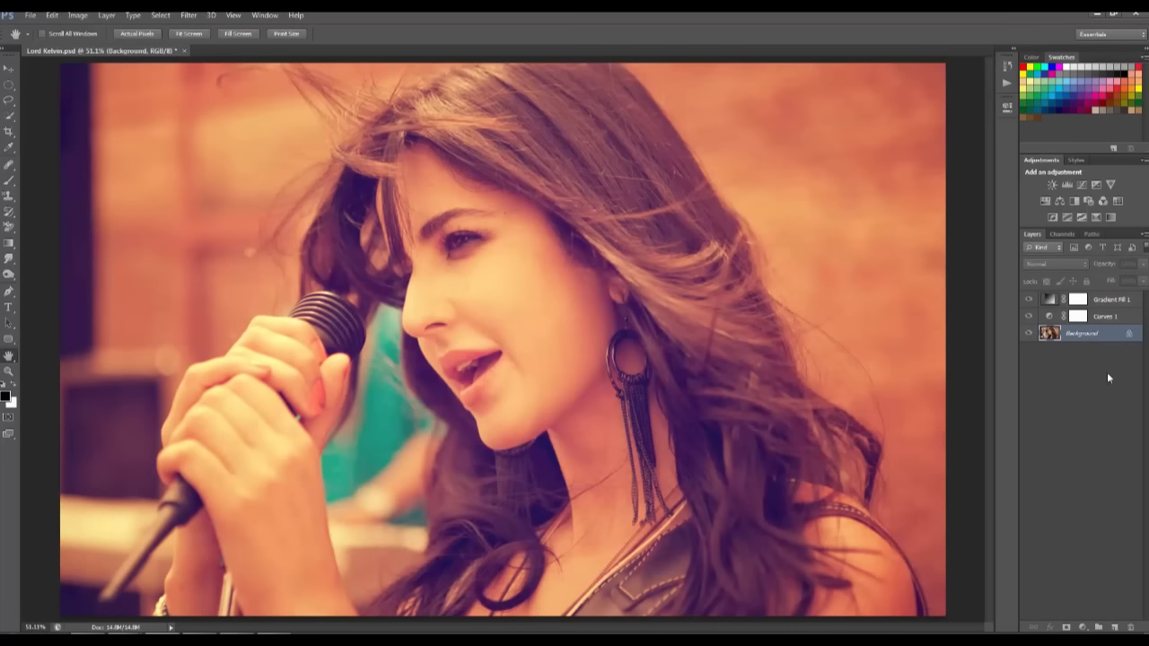
left_click(1103, 334)
left_click(1110, 314)
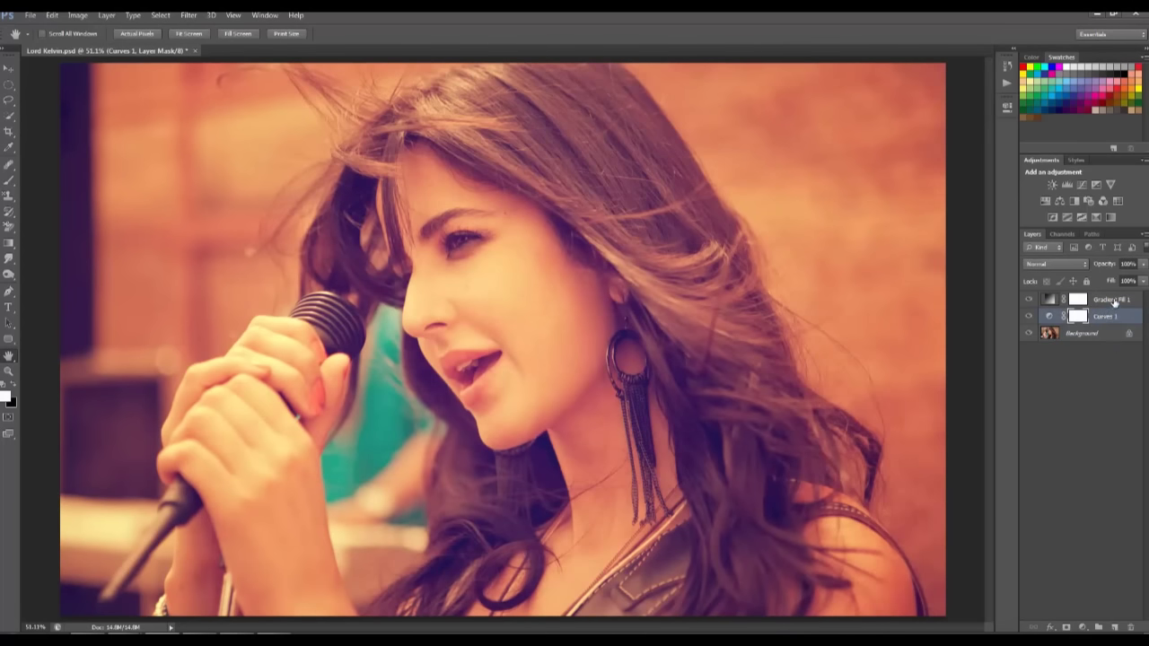
left_click(1114, 301)
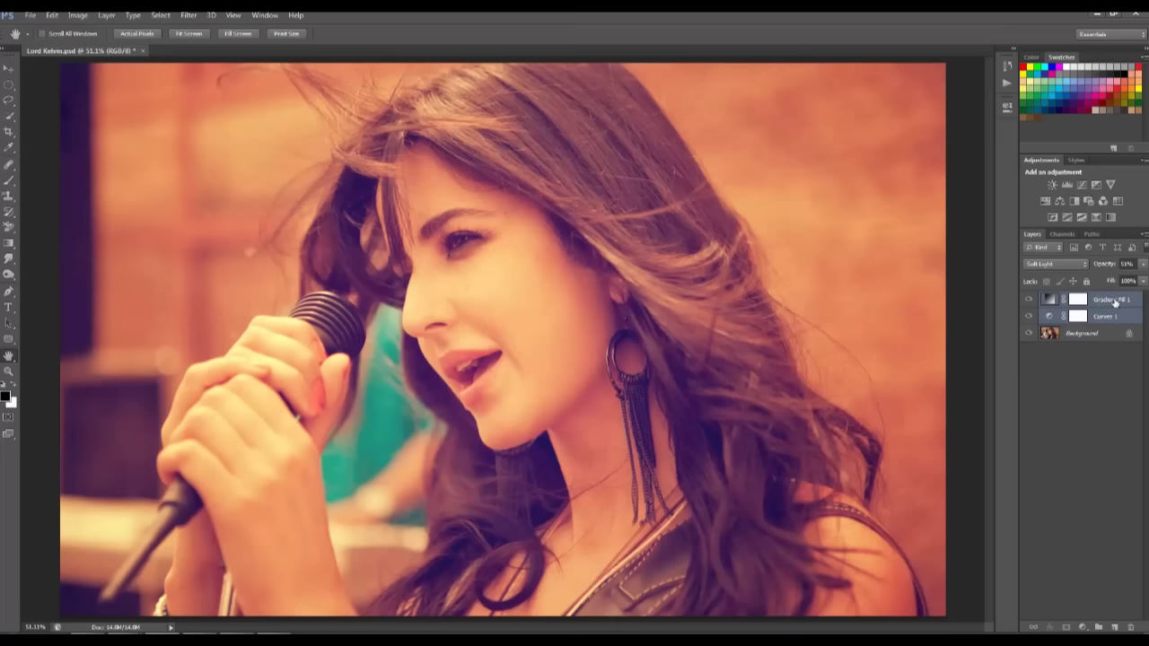
key("ctrl+g")
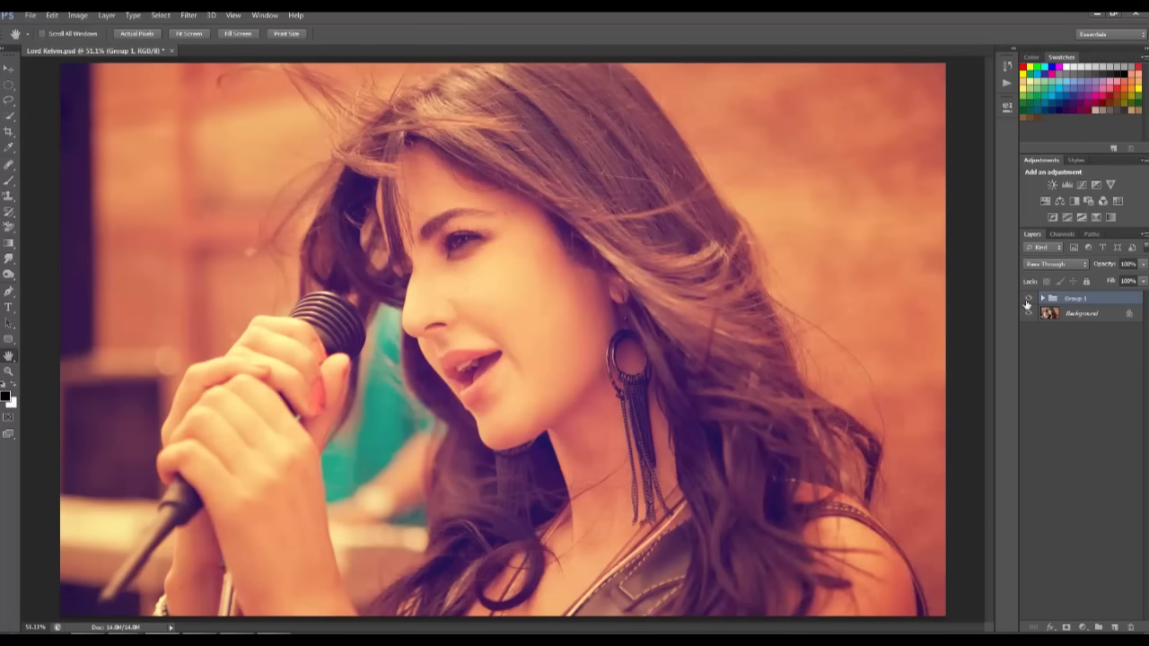
left_click(1027, 299)
left_click(1027, 299)
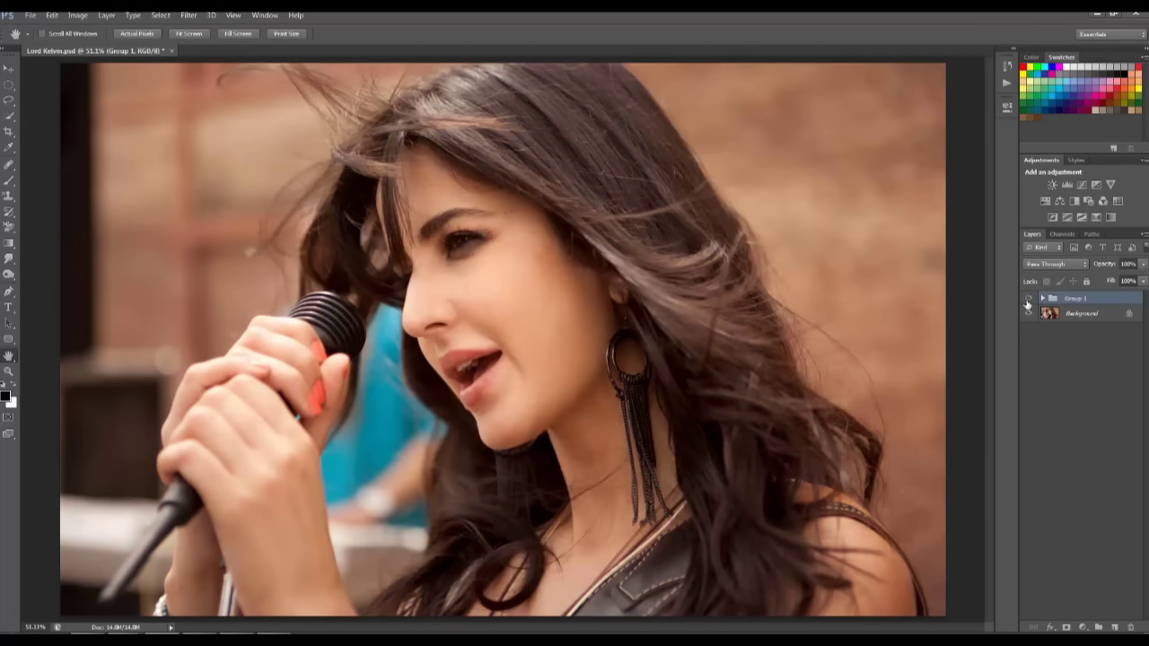